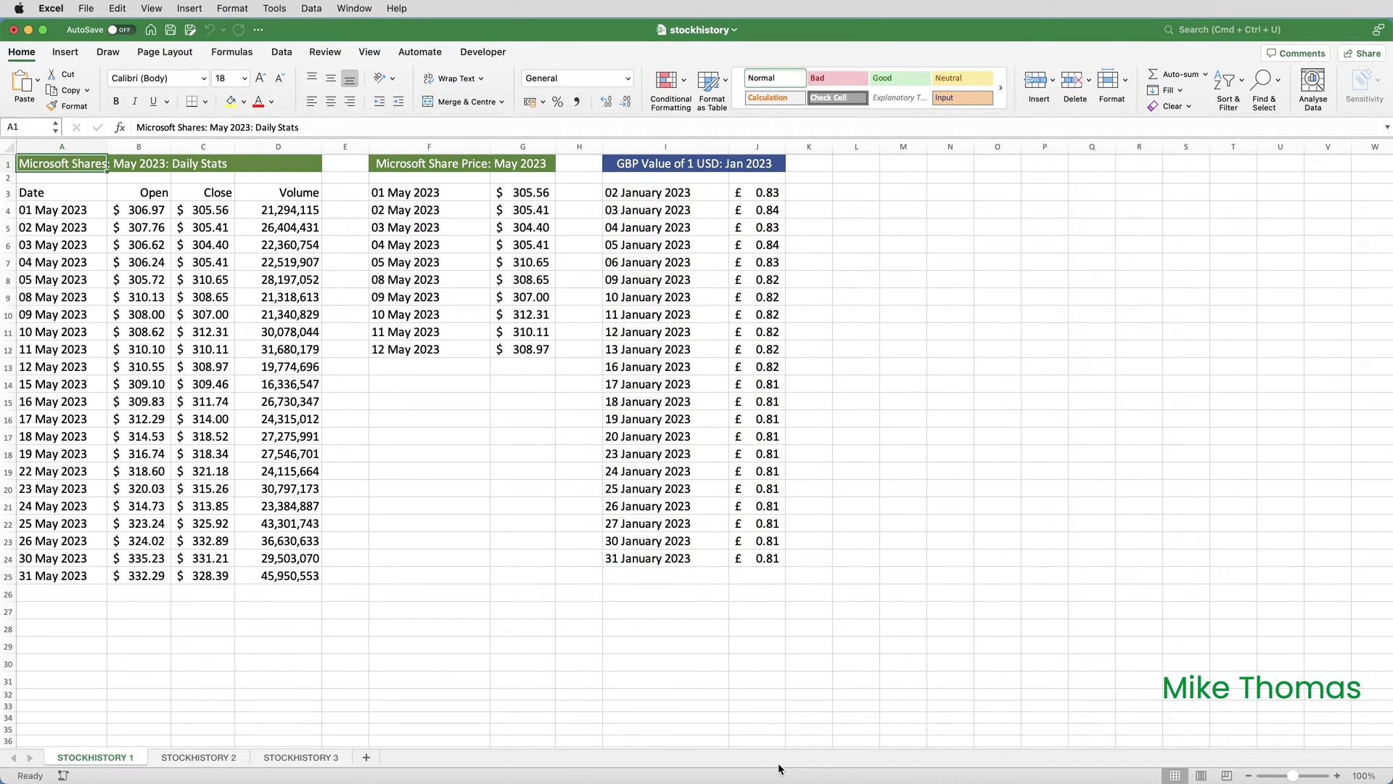
Step: Move on to the next sheet, which holds the training-fee table with a blank Fee (GBP) column
key("ctrl+Page_Down")
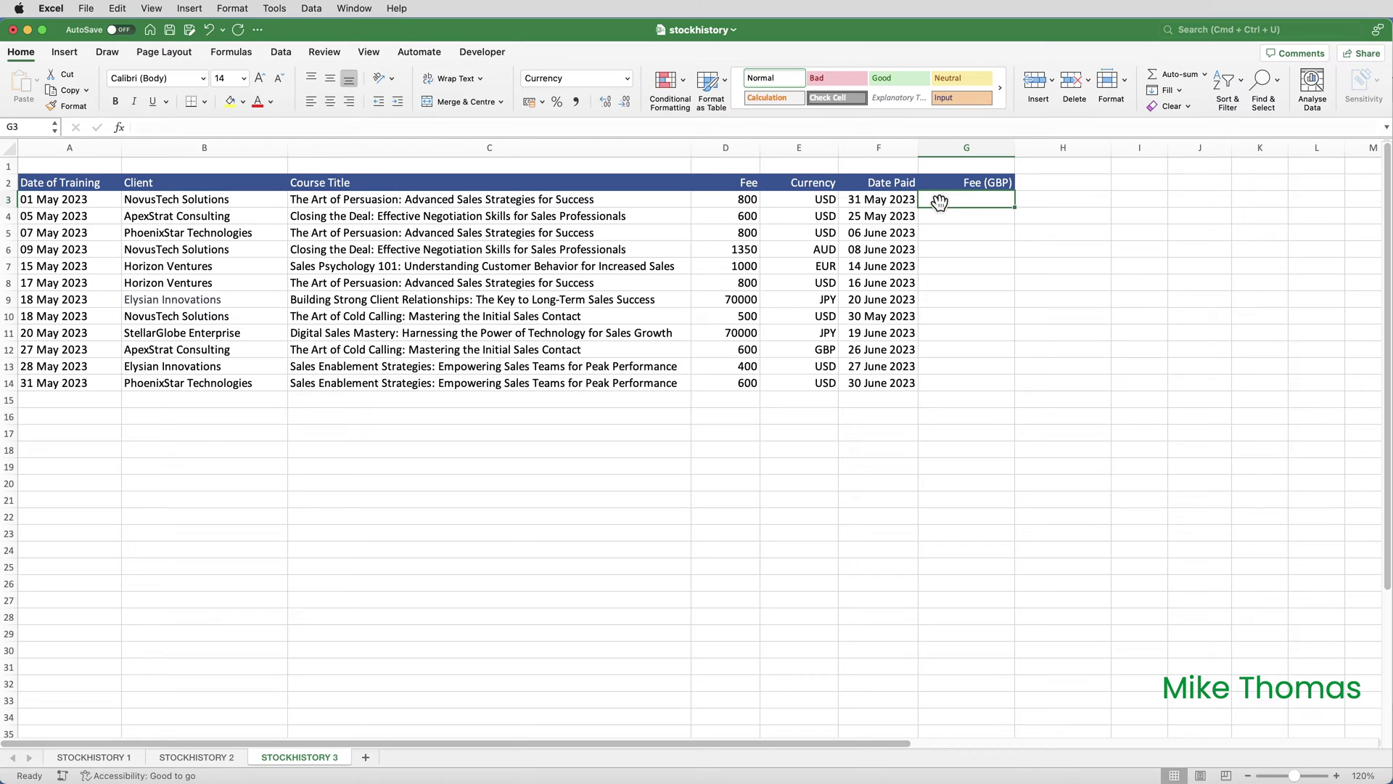
Step: In G3, begin the formula =D3*STOCKHISTORY("USD:GBP
type("=D")
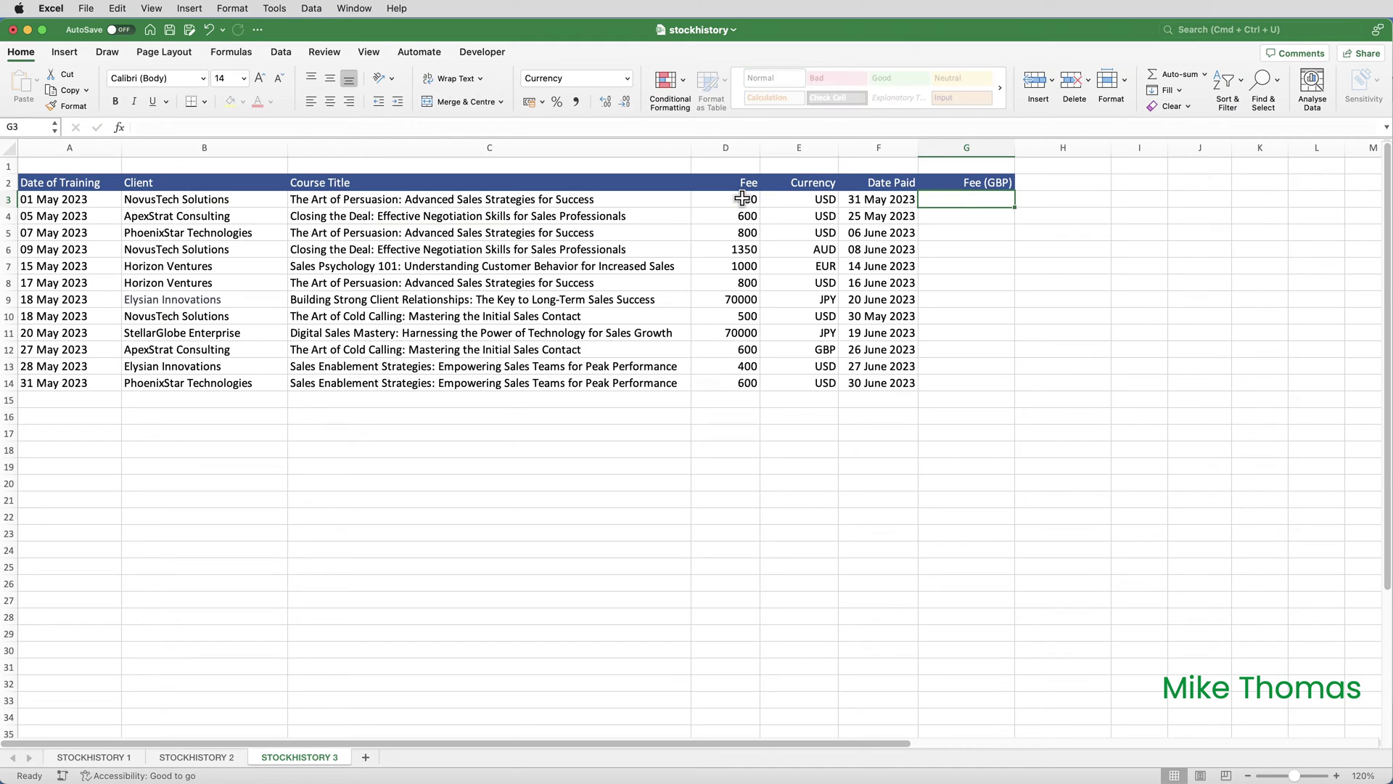
type("3")
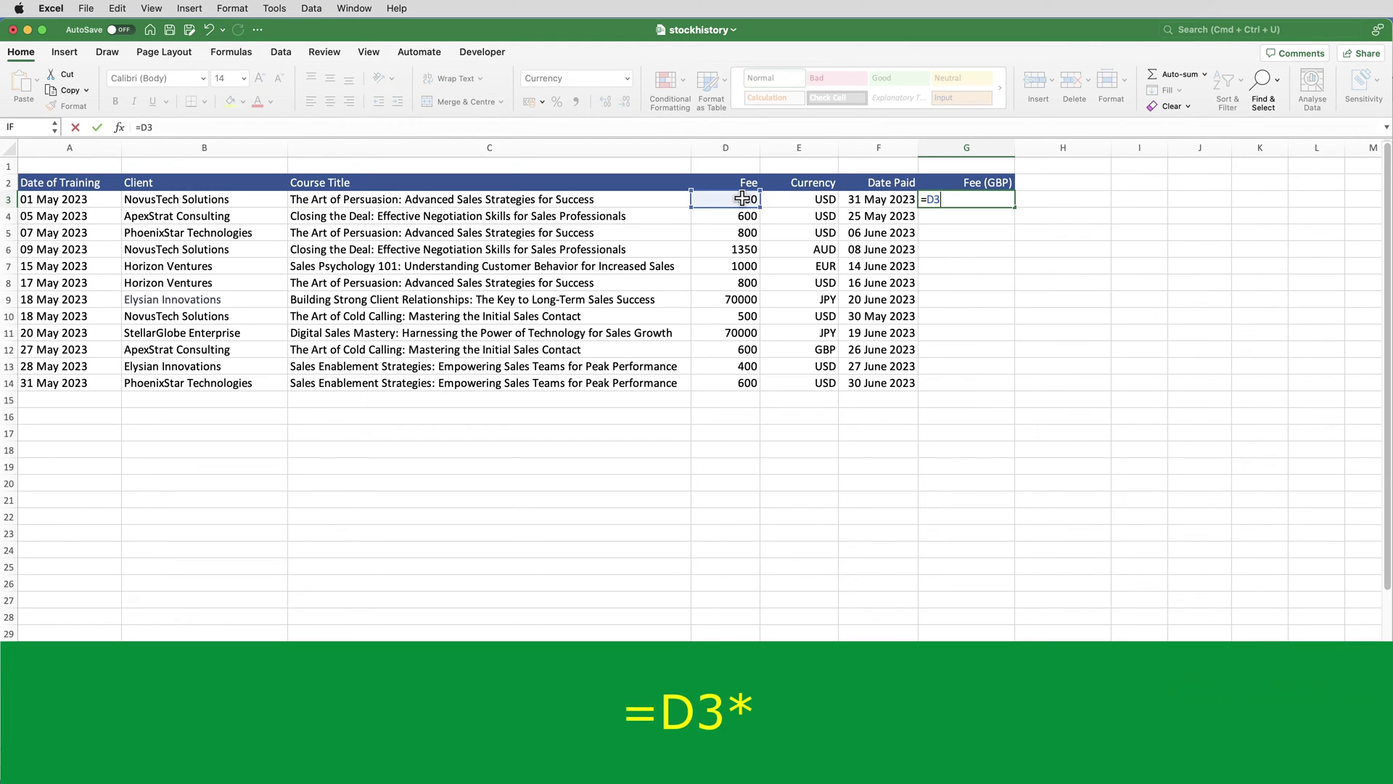
type("*STOCKHISTORY(")
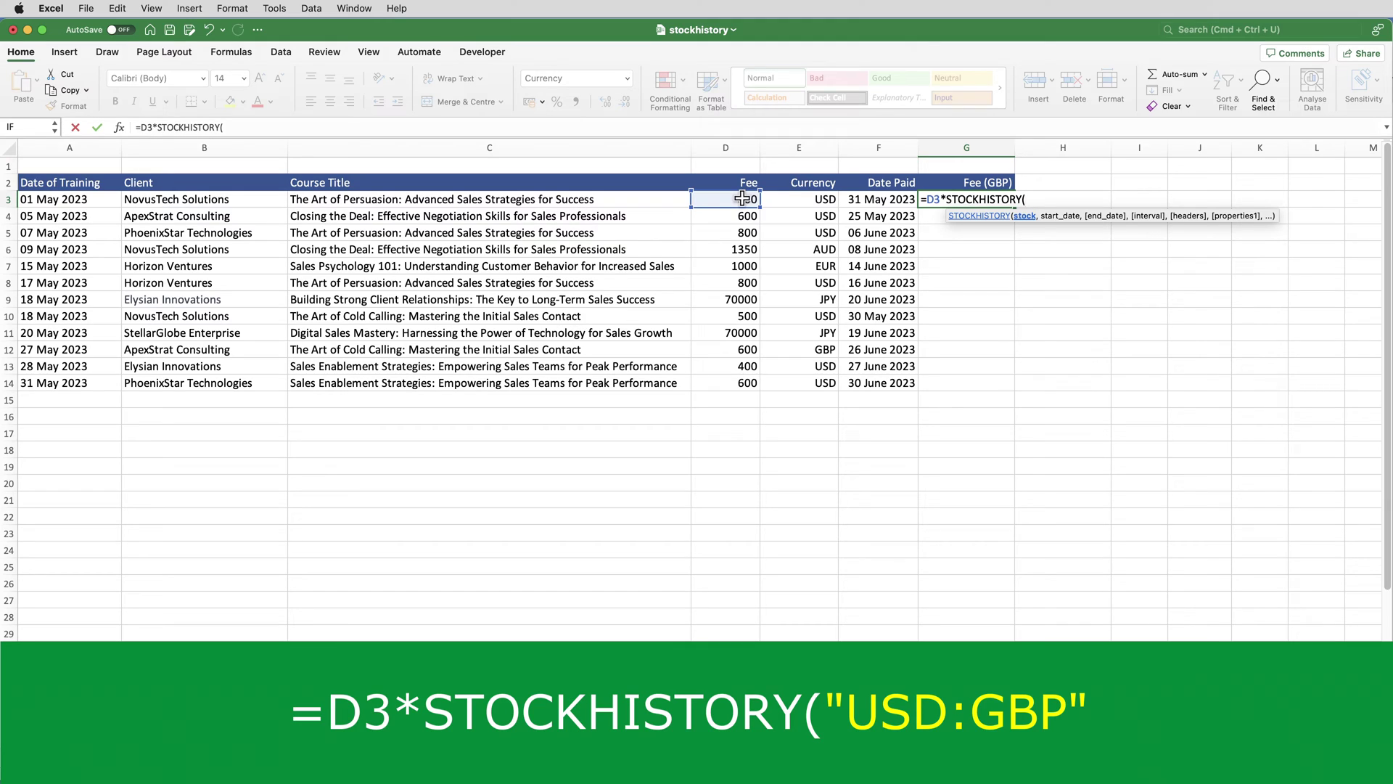
type("\"USD:GBP")
Step: Replace the fixed "USD: text with E3 & ":GBP" as the STOCKHISTORY stock argument
key("BackSpace")
key("BackSpace")
key("BackSpace")
key("BackSpace")
key("BackSpace")
type("E3")
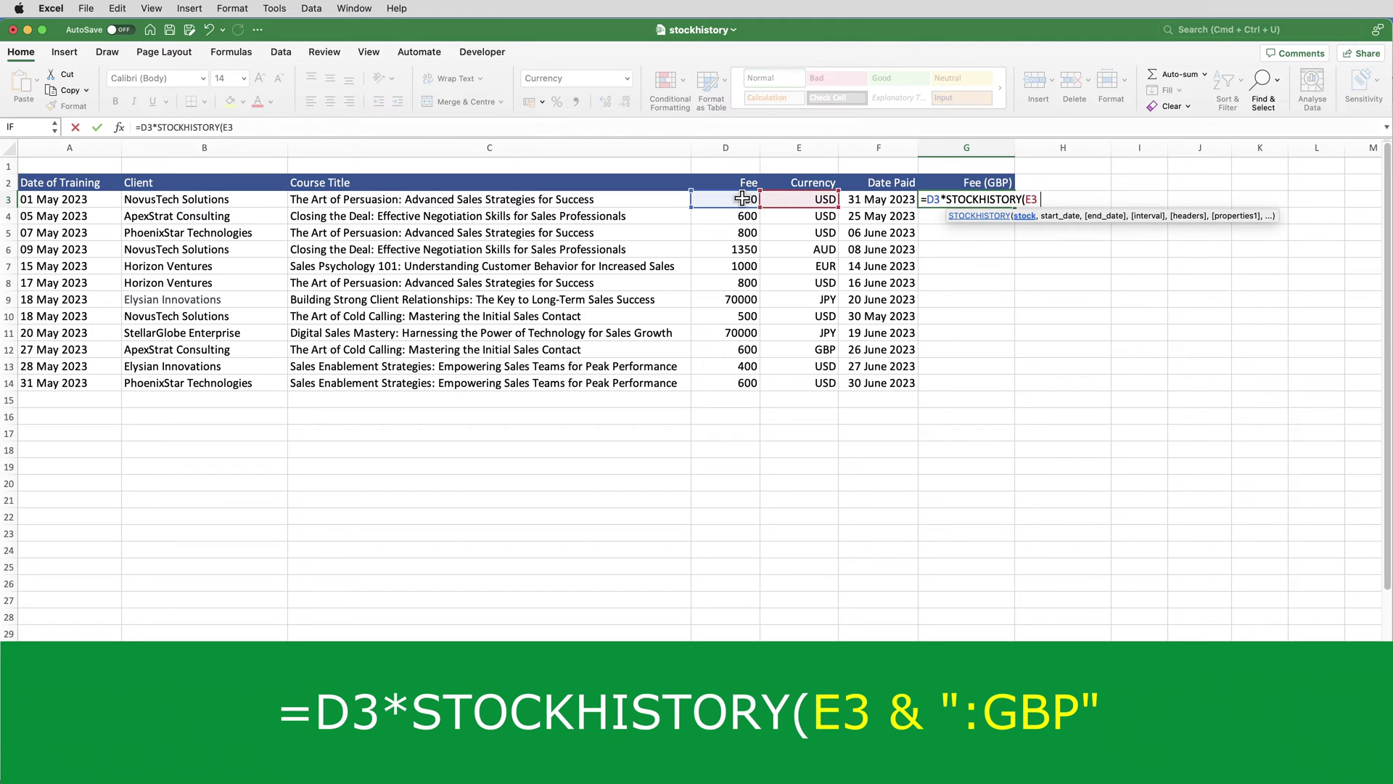
type(" & \":GBP\",")
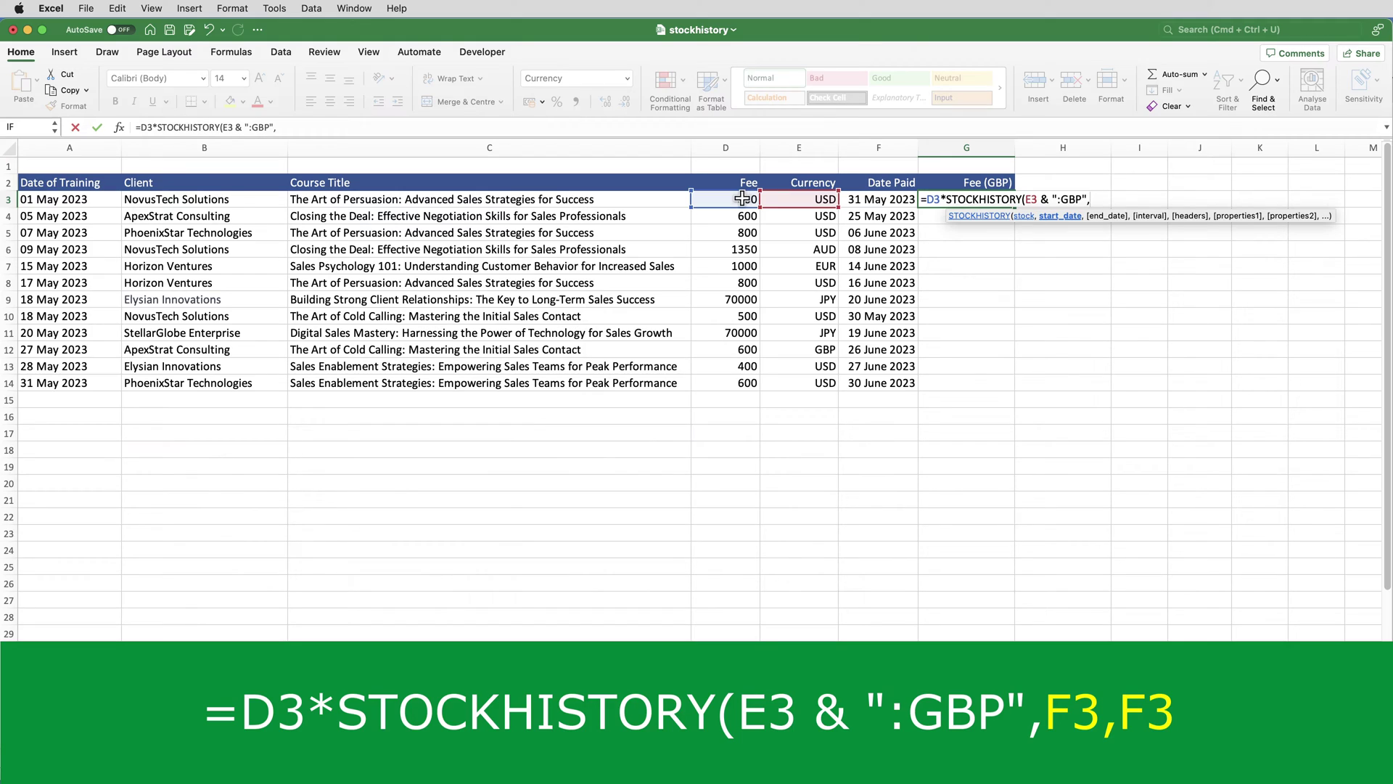
Step: Add F3 as both start and end date in G3's STOCKHISTORY formula, followed by a daily interval
left_click(870, 199)
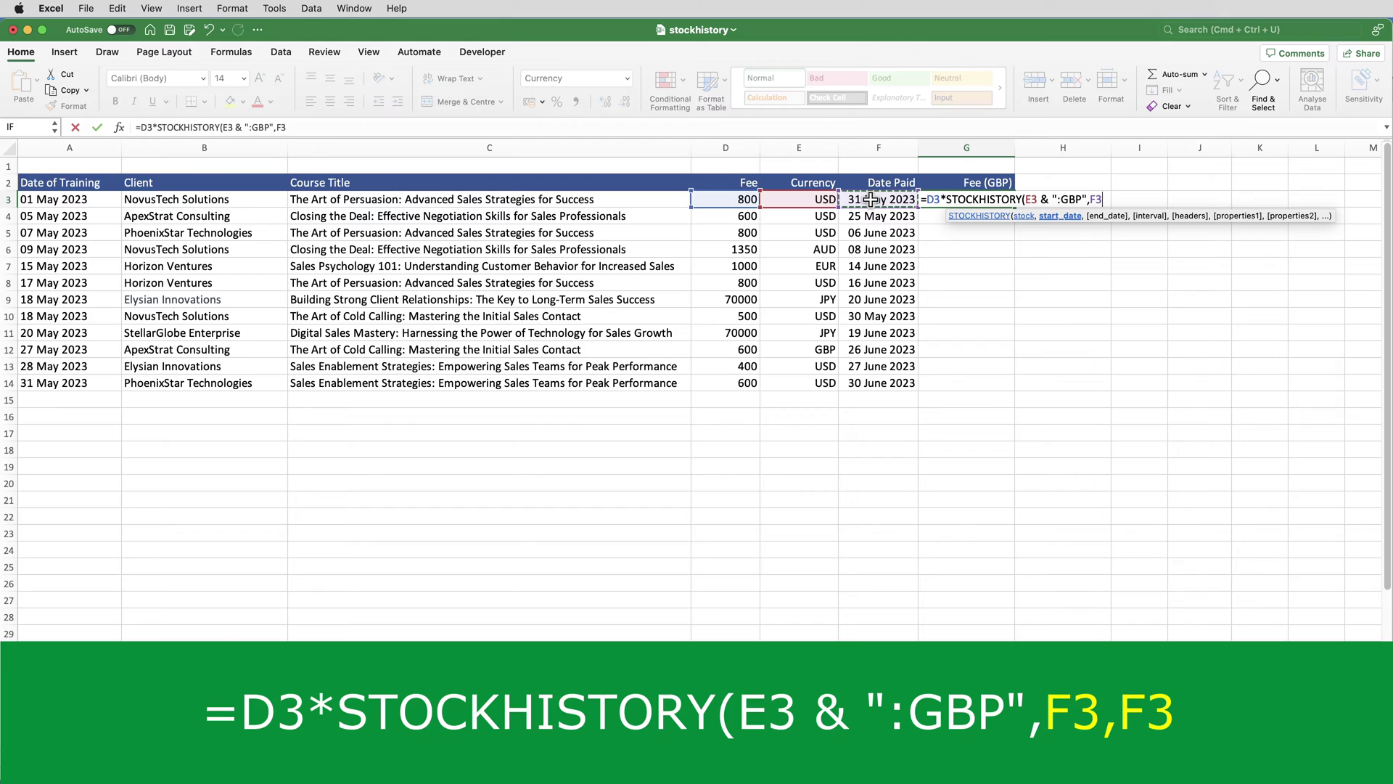
type(",")
left_click(890, 199)
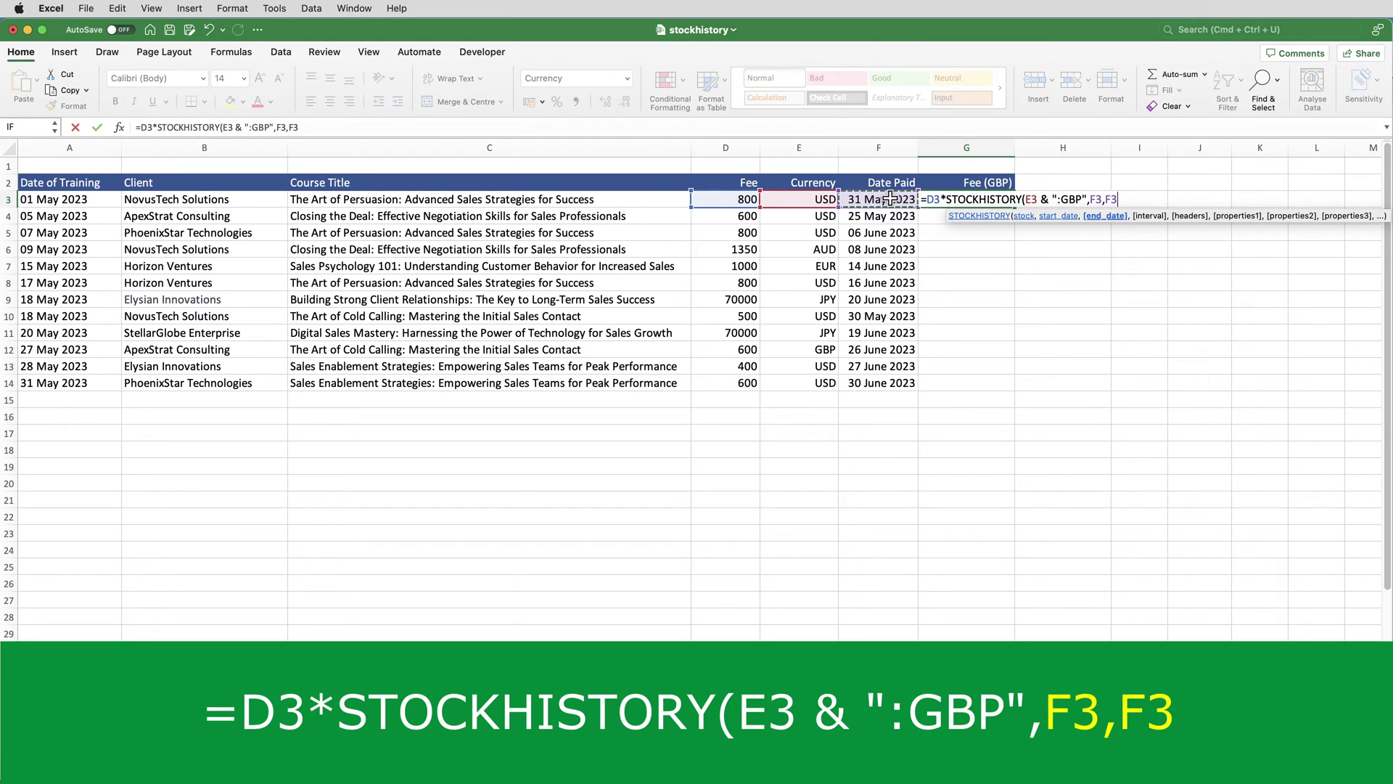
type(",0")
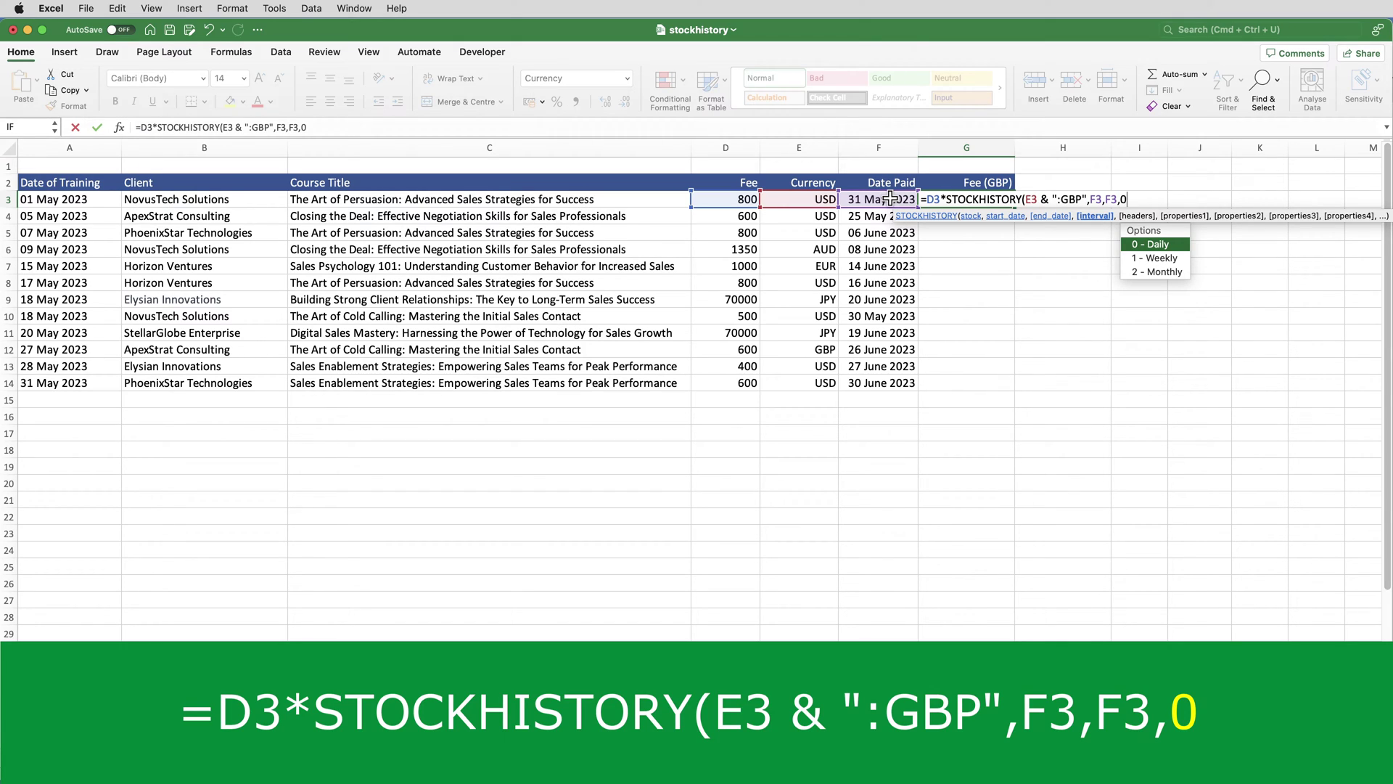
type(",")
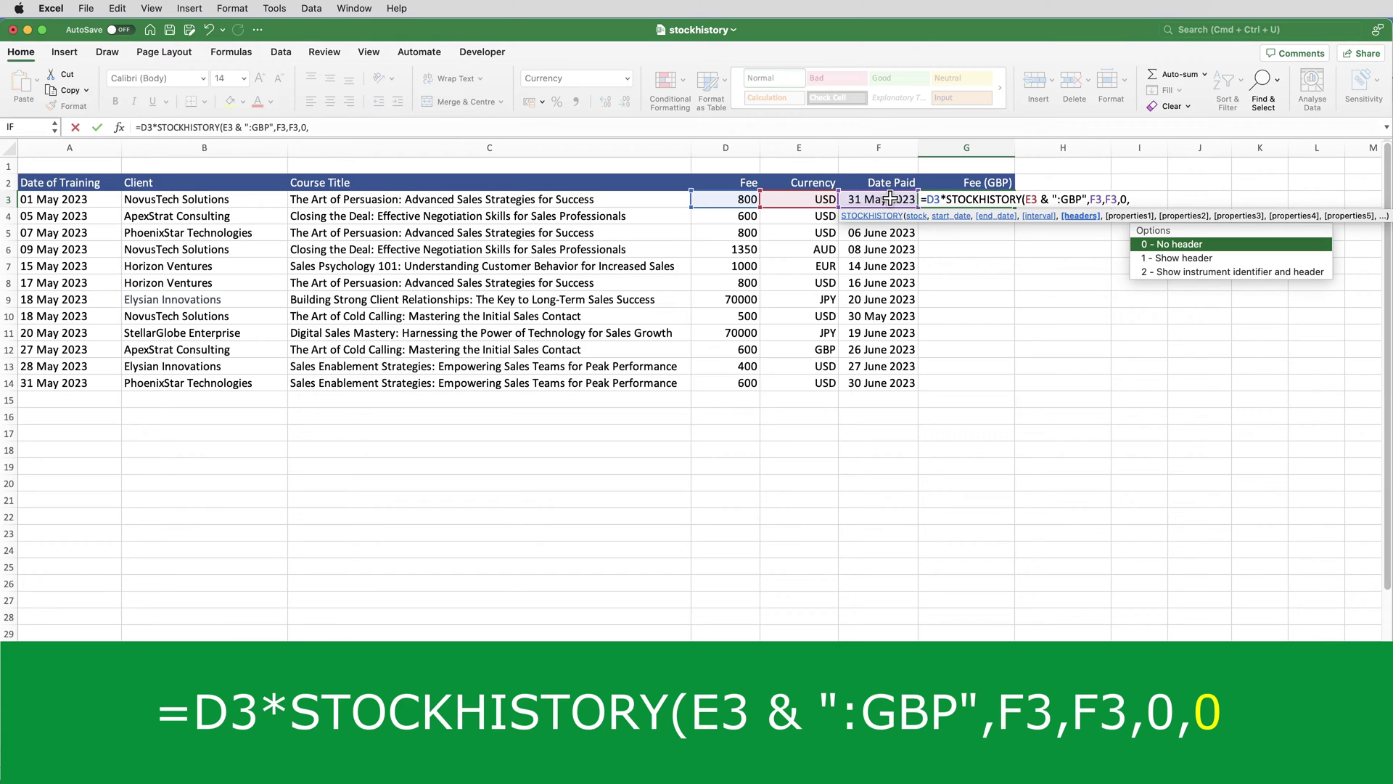
Step: Add the next argument separator in G3's formula, ahead of the closing-rate property 1
type("0,1")
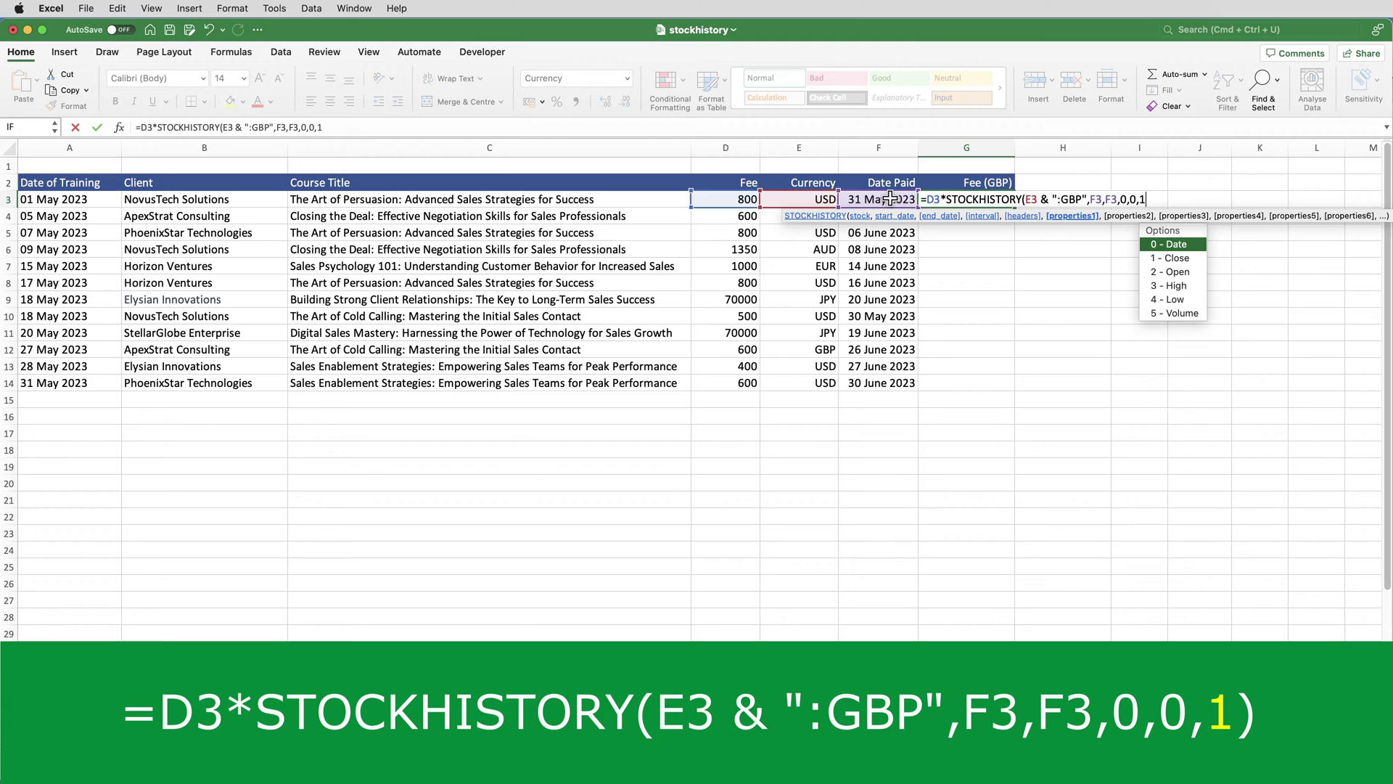
Step: Close and enter G3's conversion formula, then fill it down through G14
type(")")
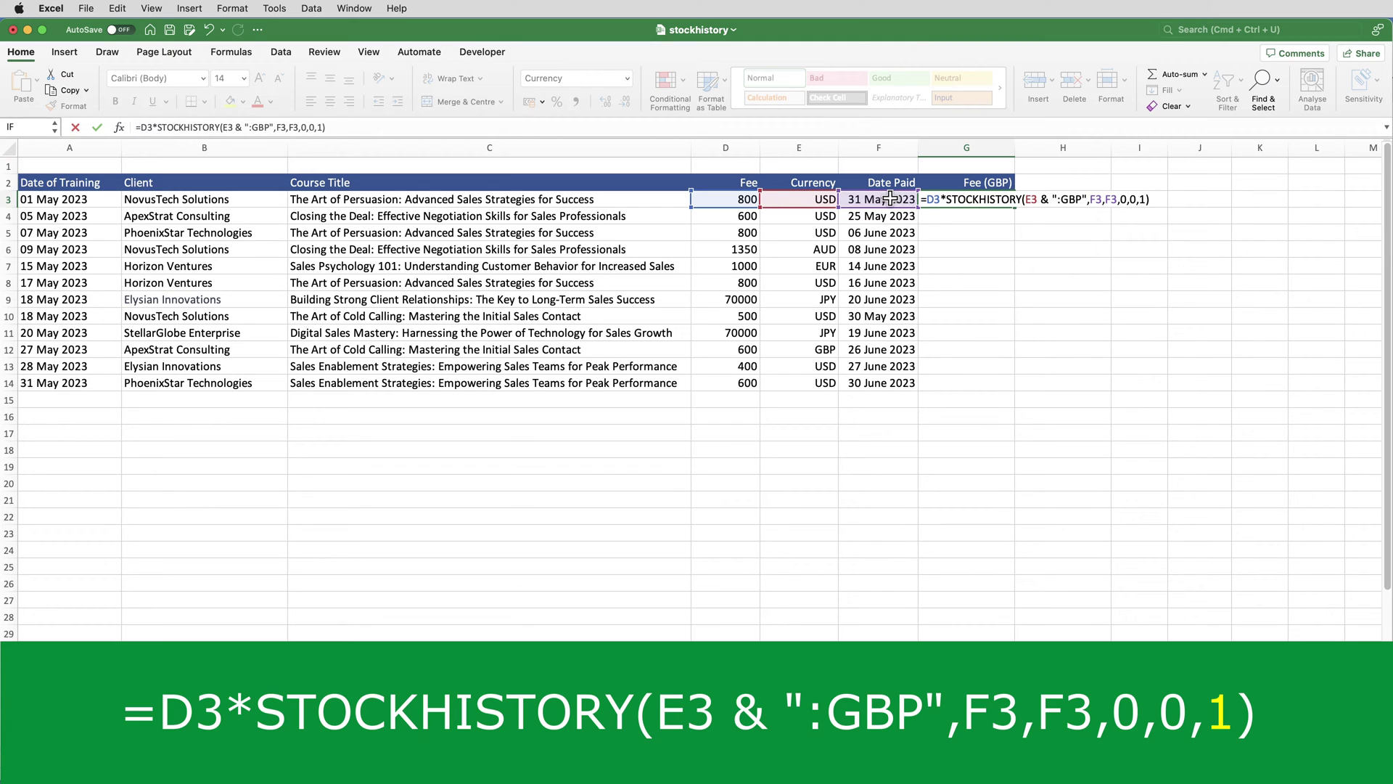
key("Return")
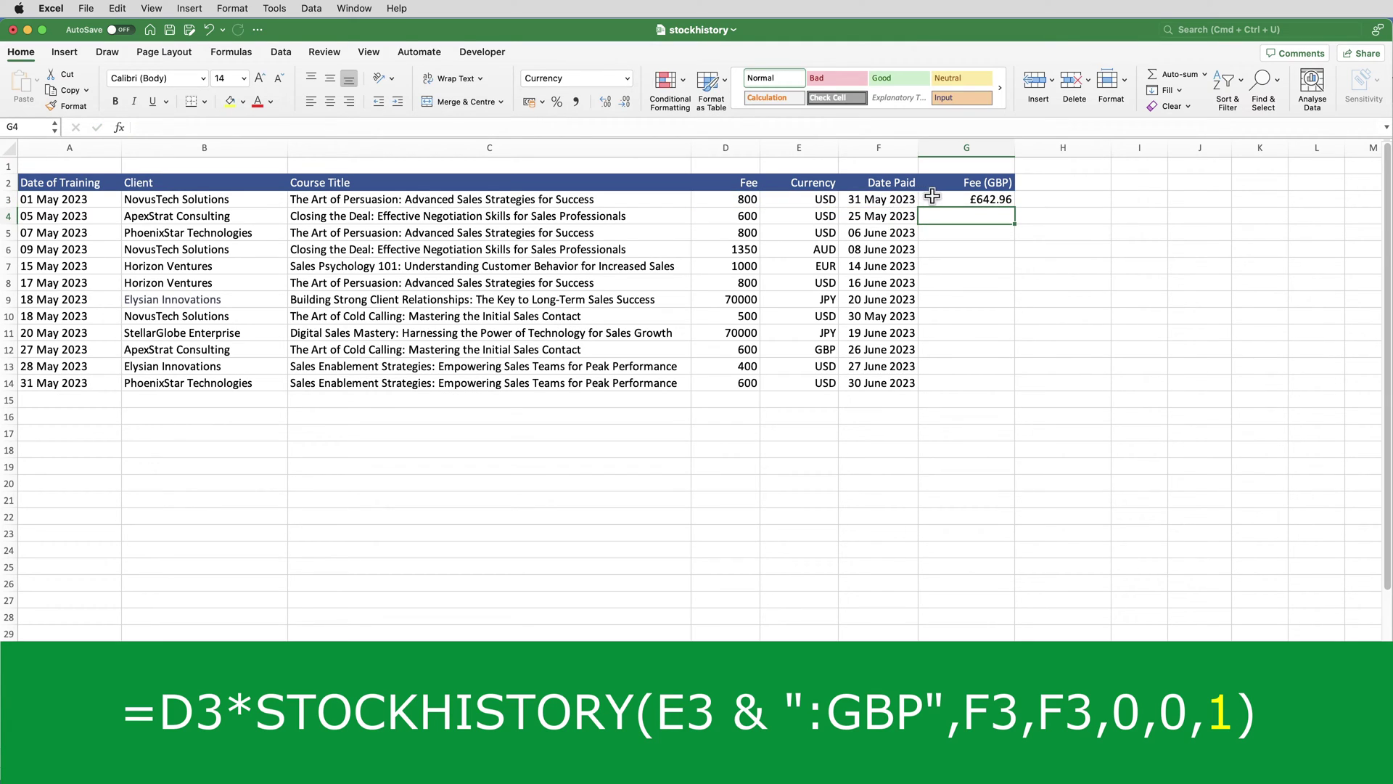
left_click(940, 197)
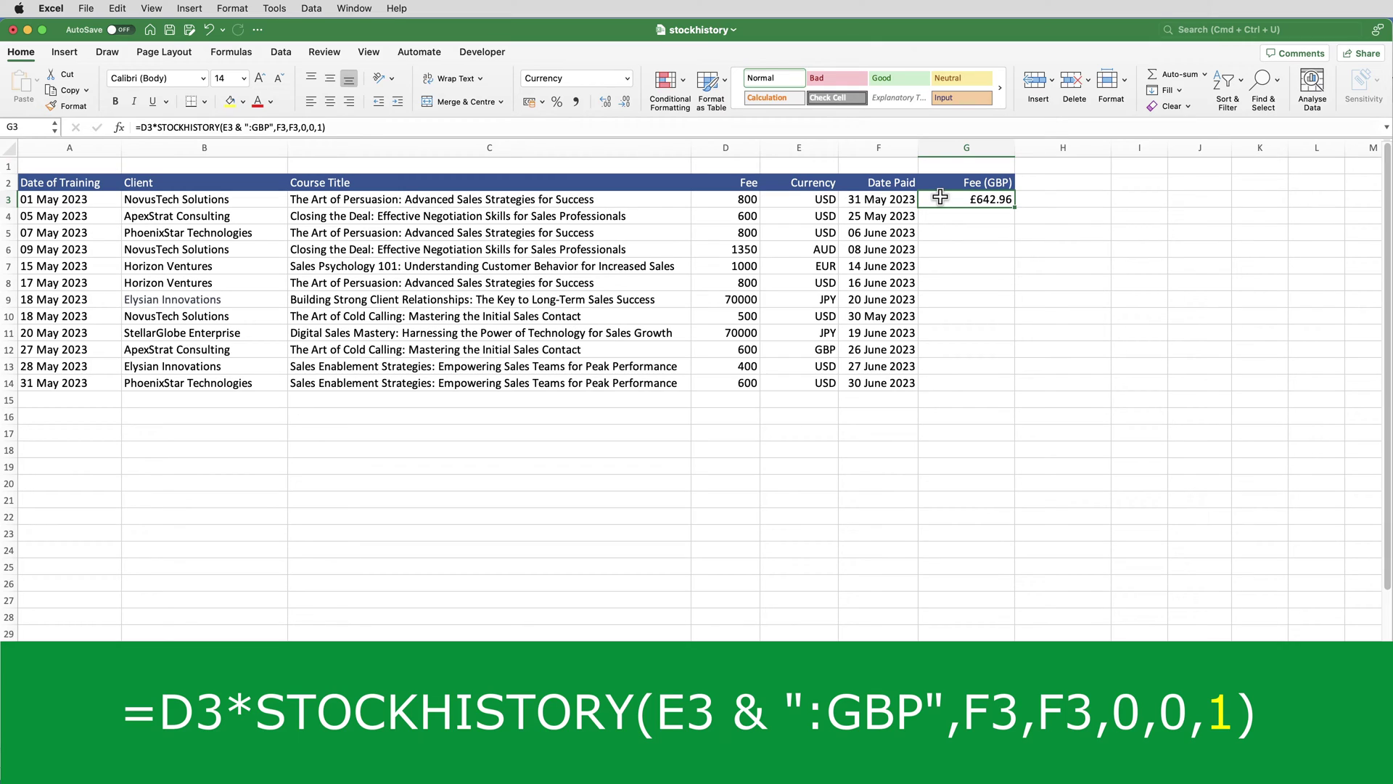
left_click_drag(1014, 207, 1009, 388)
left_click(966, 199)
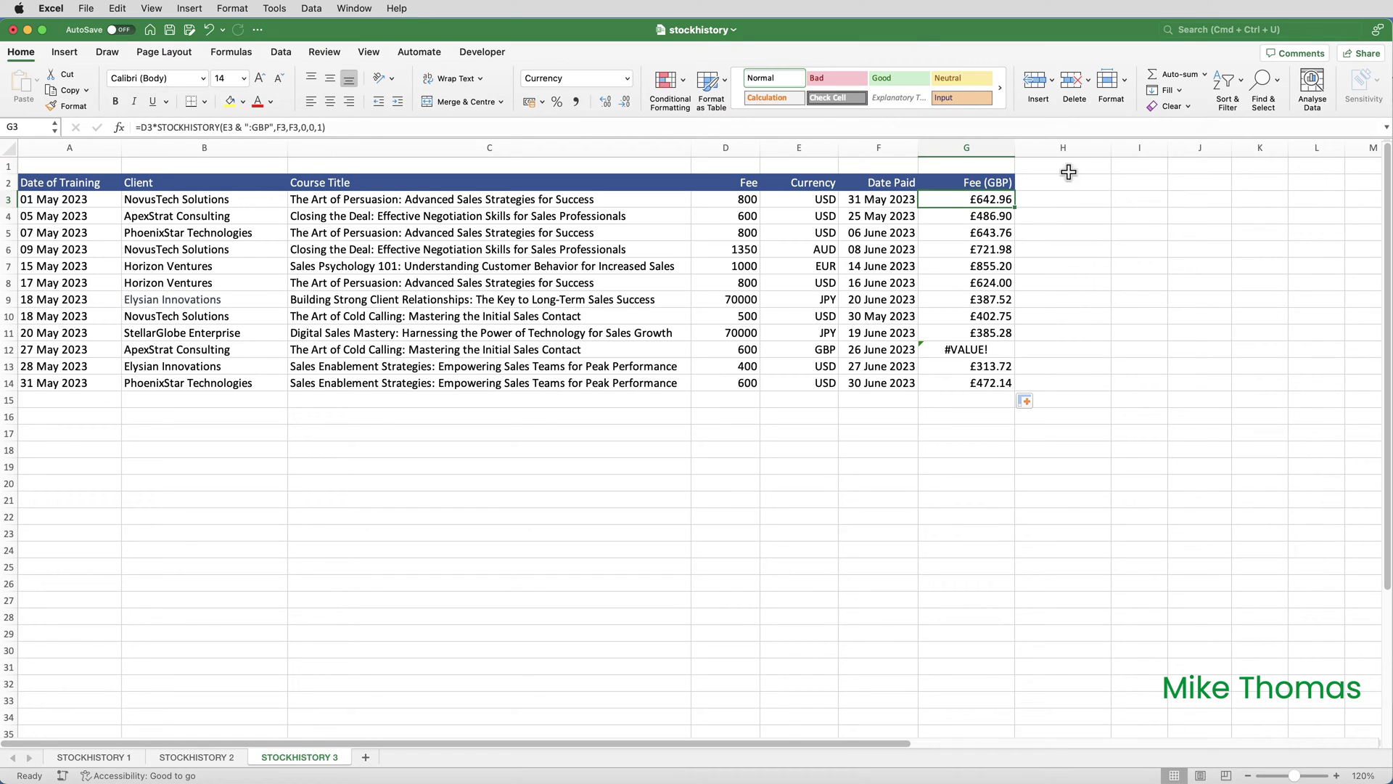
Step: Wrap G3's formula as =IF(E3="GBP",D3,…) so GBP fees are kept unconverted
double_click(937, 200)
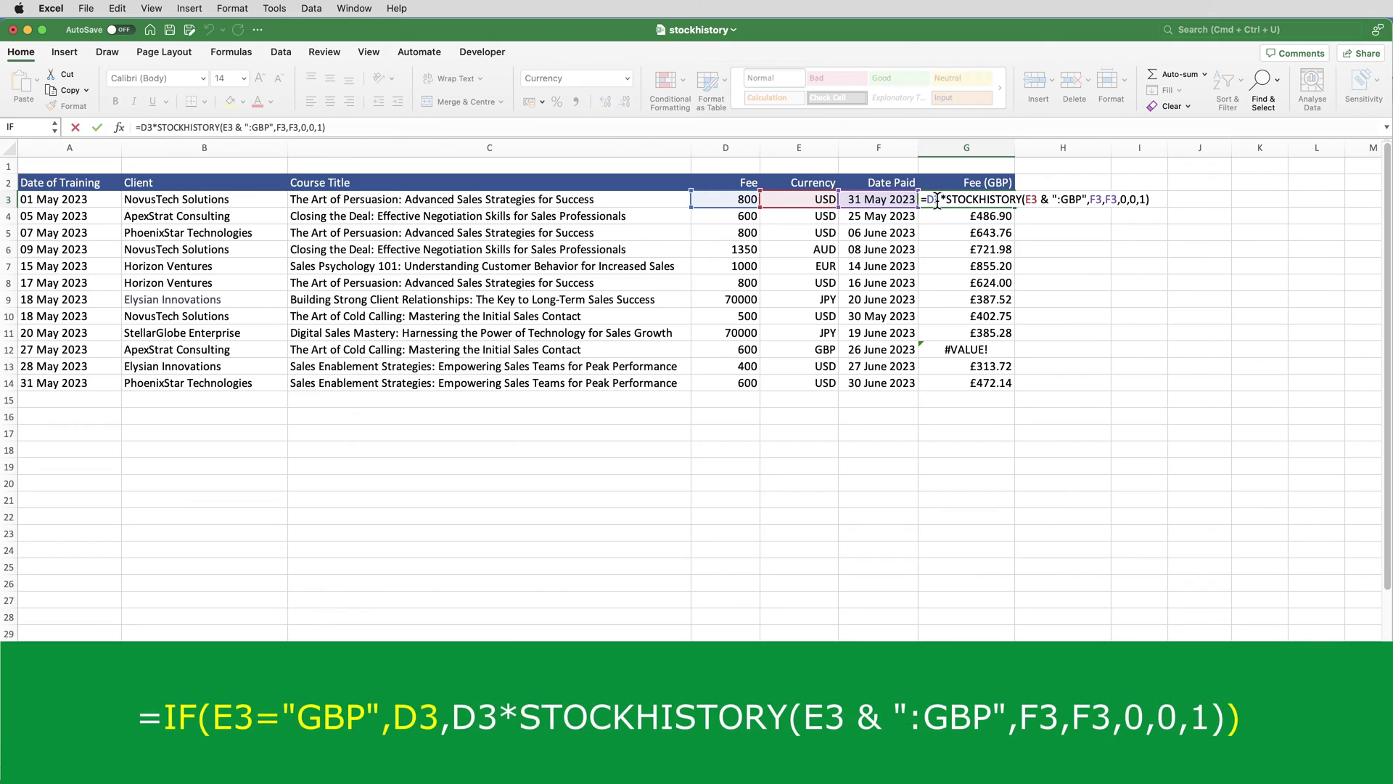
type("IF(")
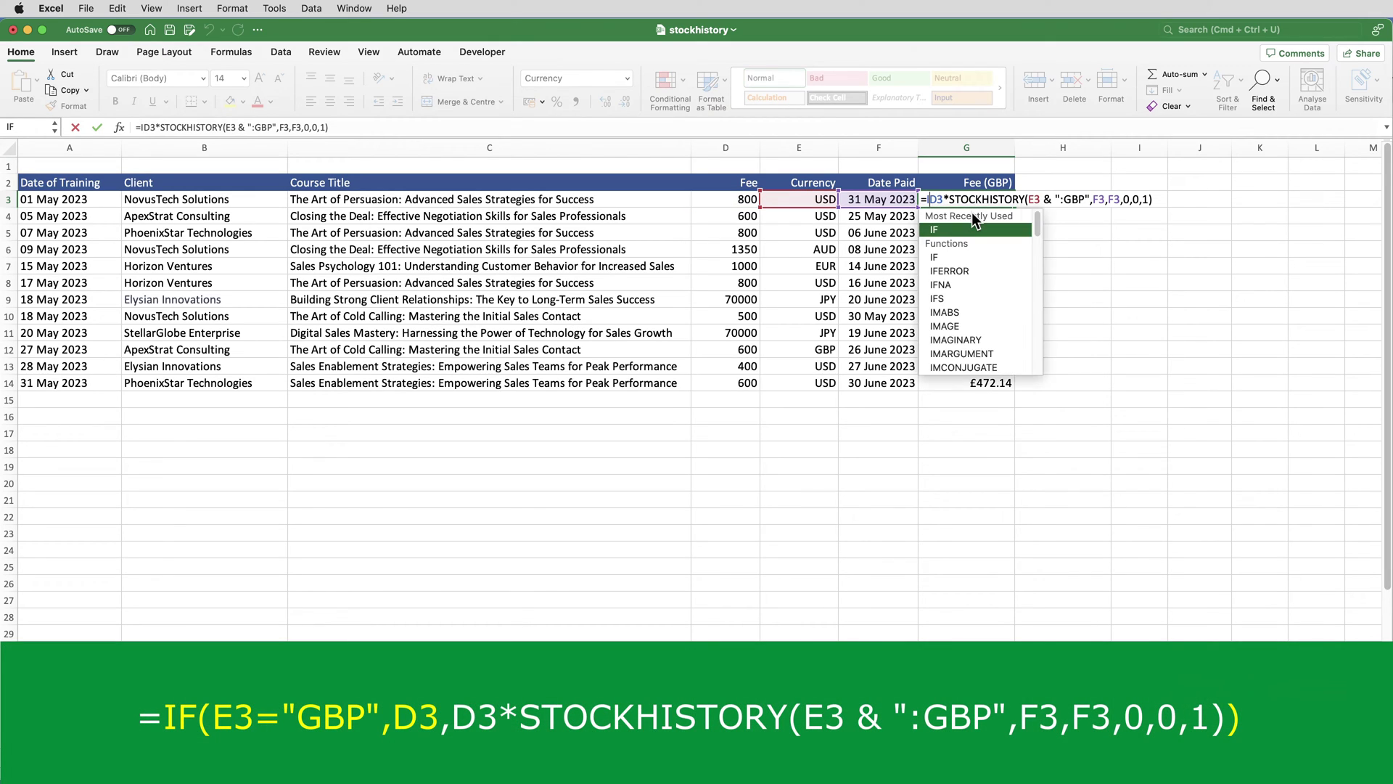
type("E3")
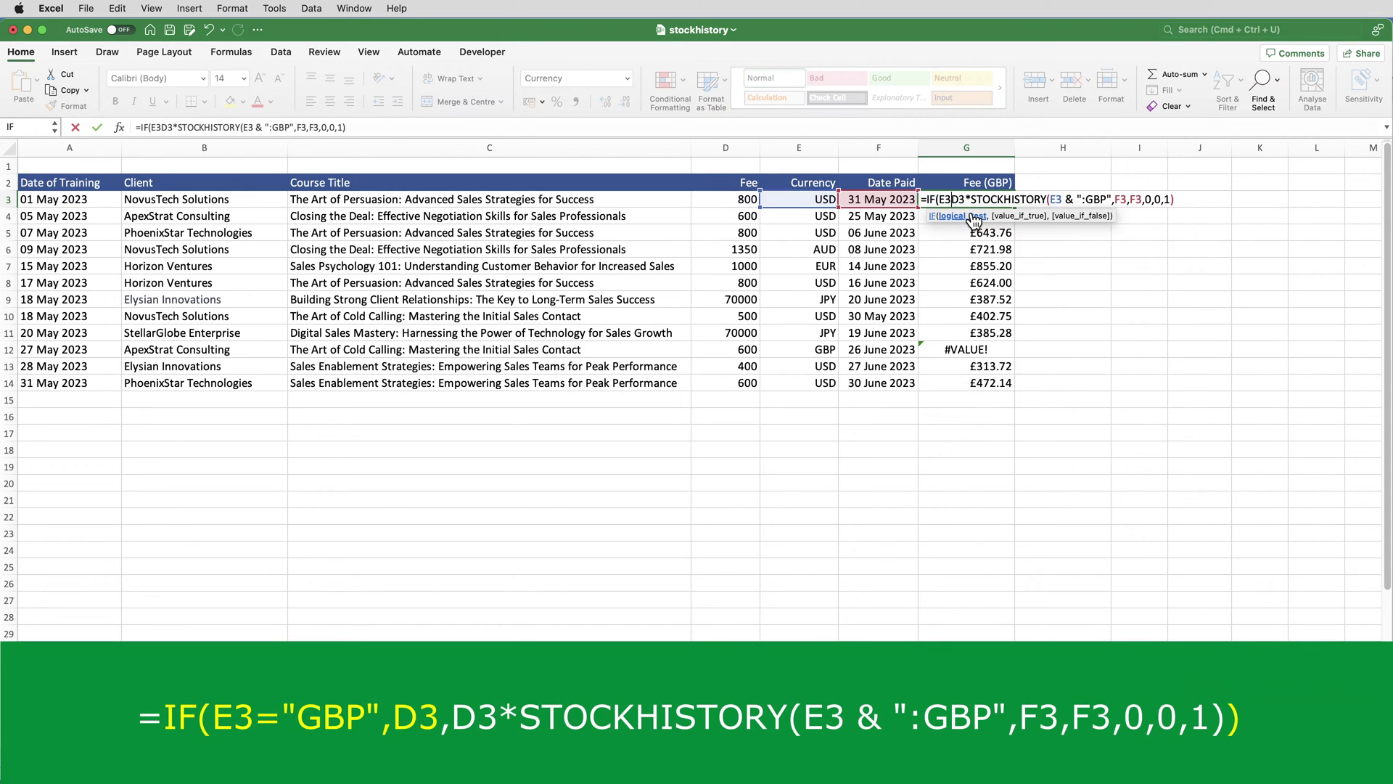
type("=\"GBP")
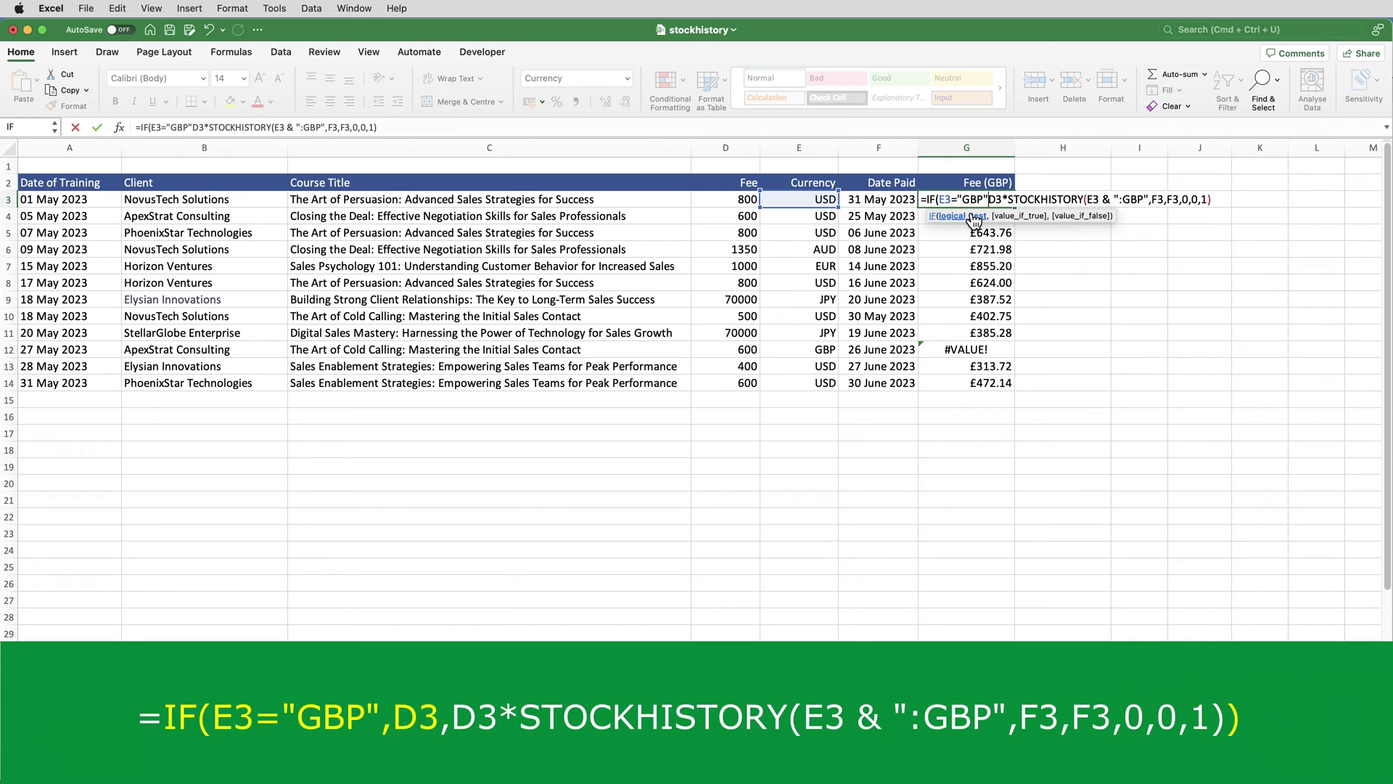
type("\",")
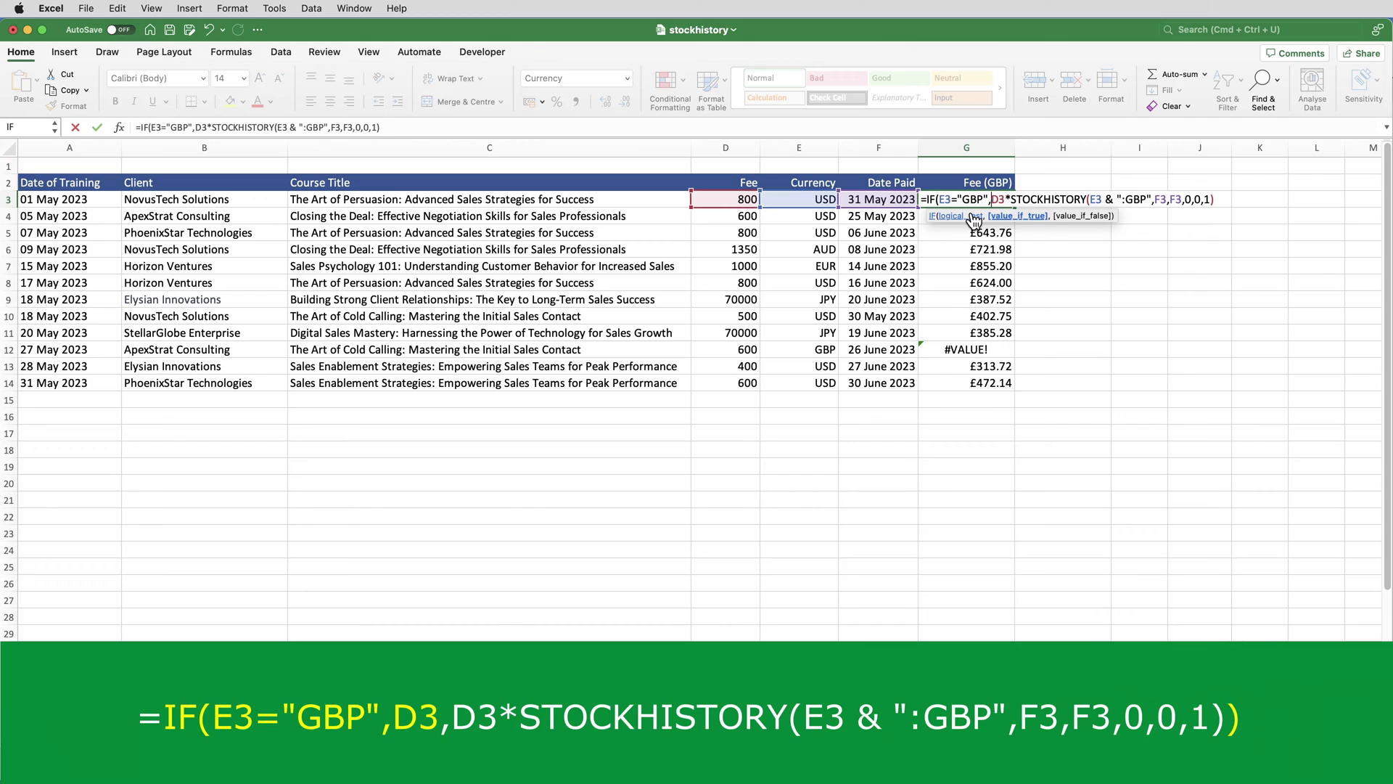
type("D3,")
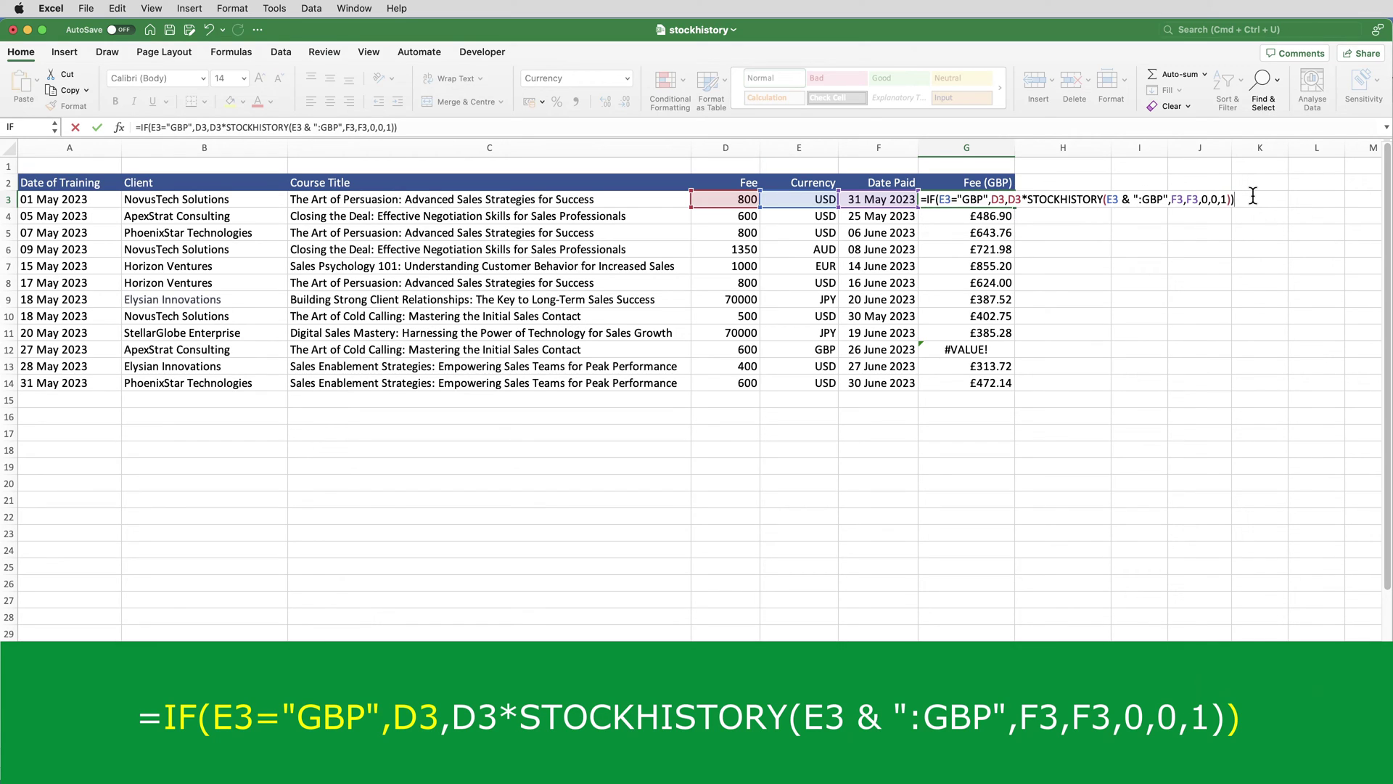
key("Return")
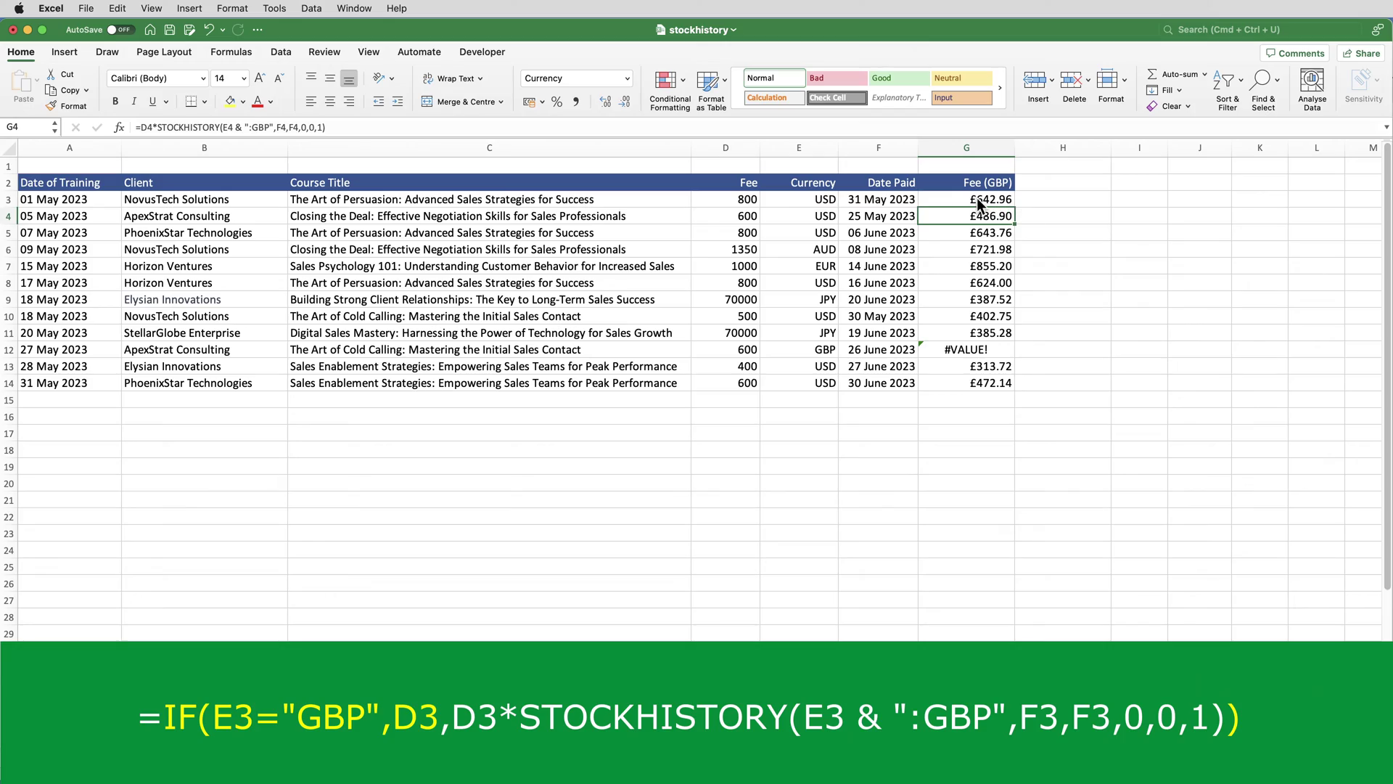